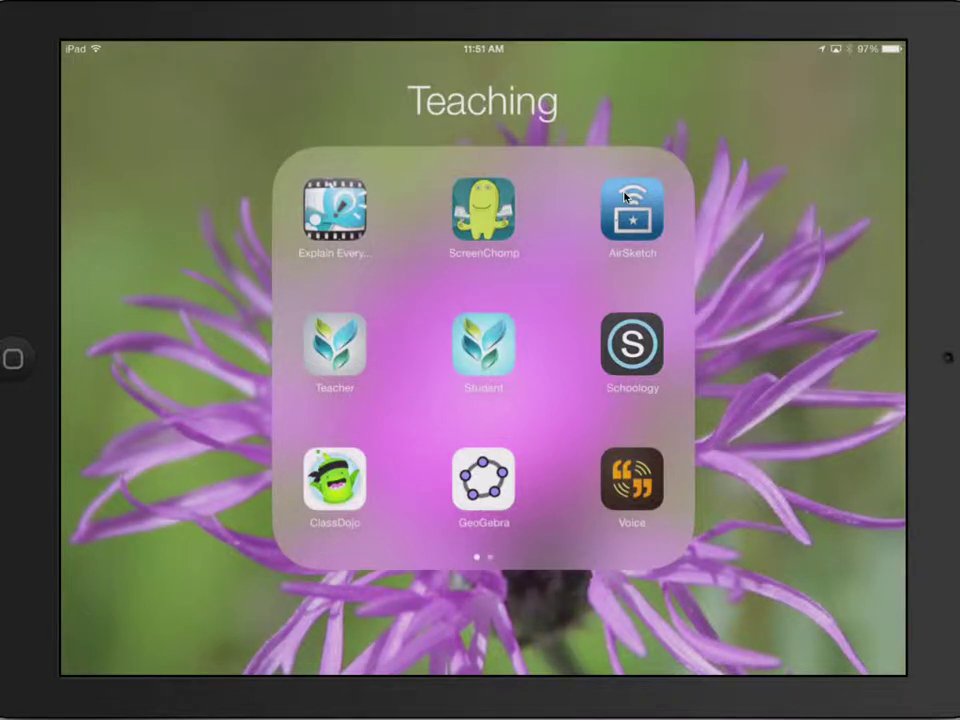
# Switch to ScreenChomp, record a clip of at least 9 seconds on the blank board, and share it.
pyautogui.click(483, 210)
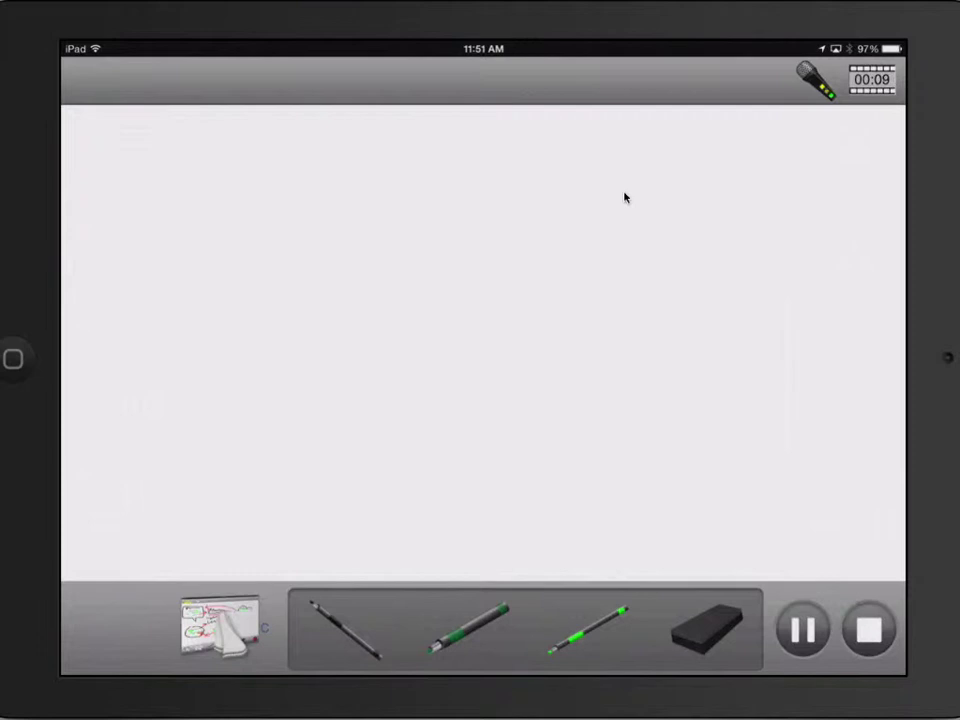
pyautogui.click(869, 628)
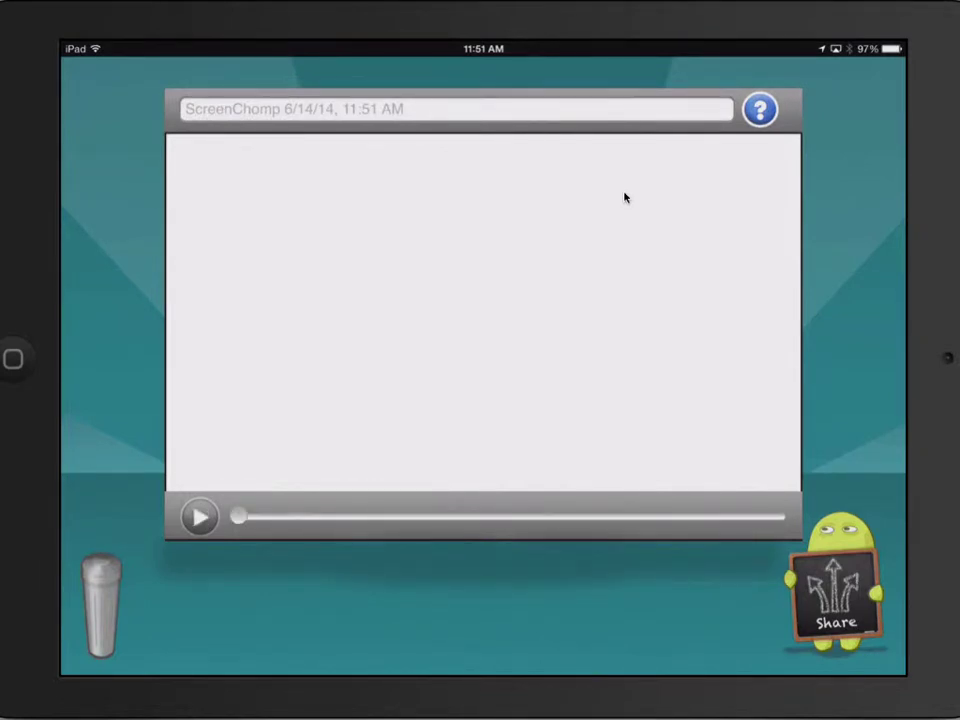
pyautogui.click(838, 608)
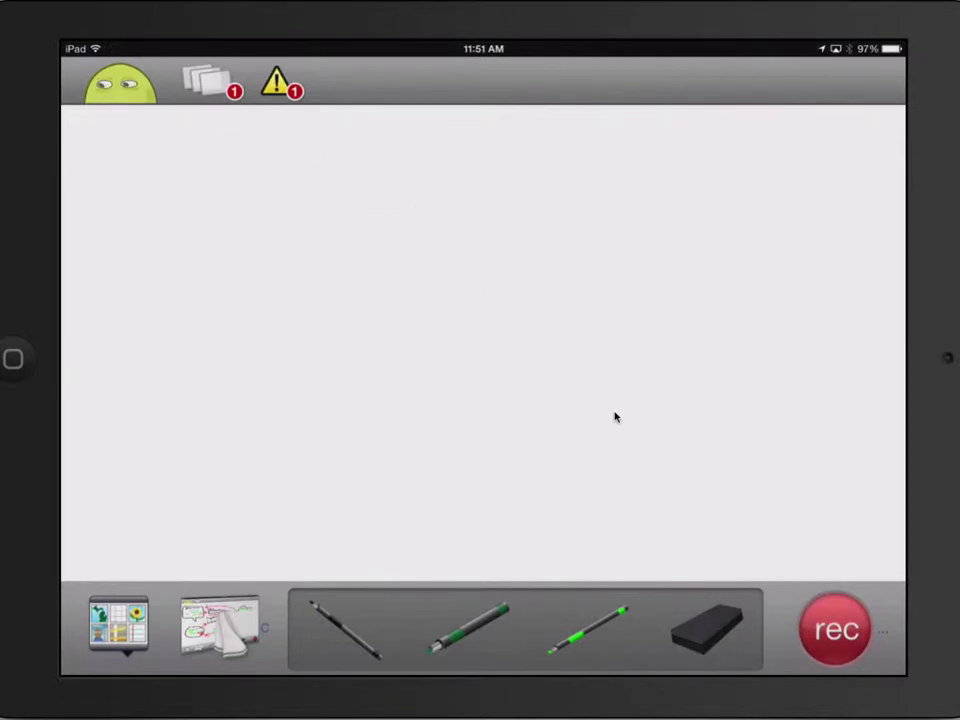
# View the shared ScreenChomp recording from 6/14/14, 11:51 AM and copy the download link of its MP4 file.
pyautogui.click(207, 82)
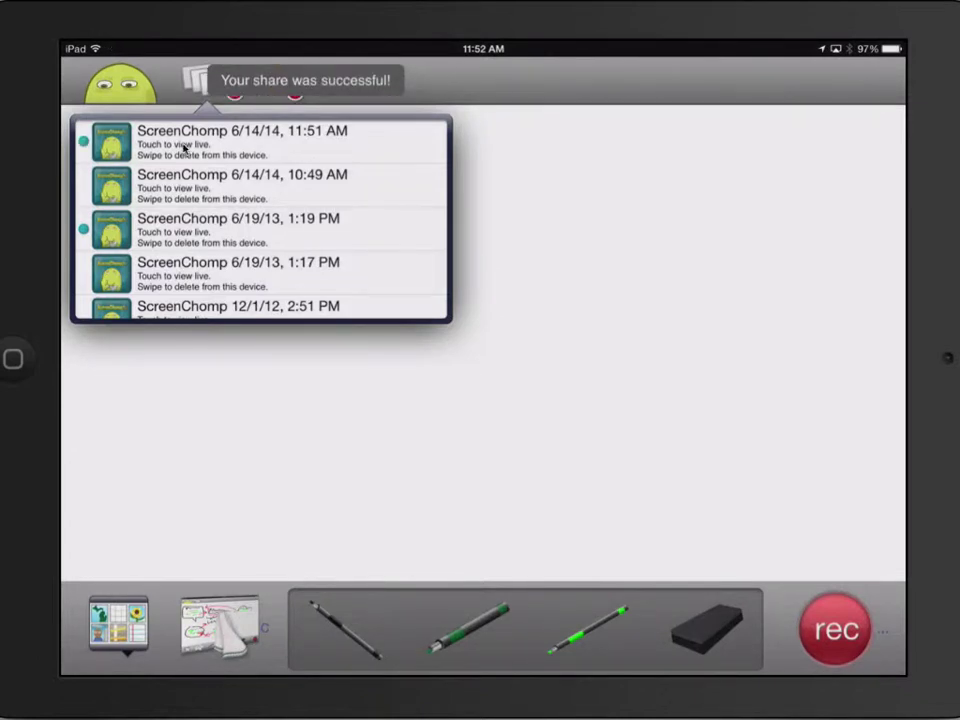
pyautogui.click(183, 148)
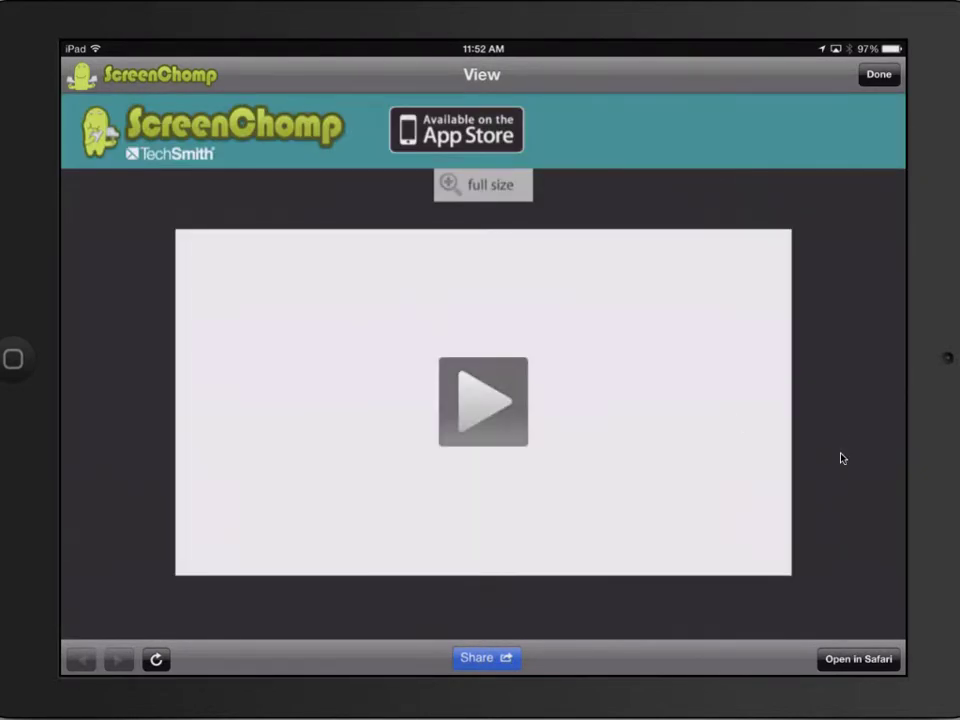
pyautogui.scroll(-5, 842, 458)
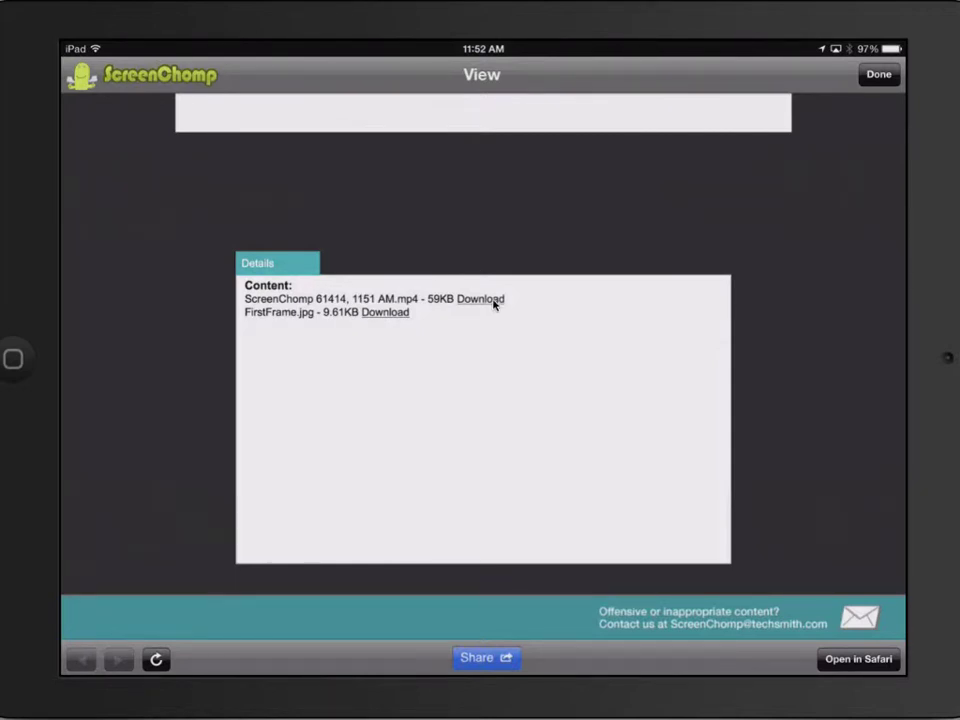
pyautogui.click(494, 304)
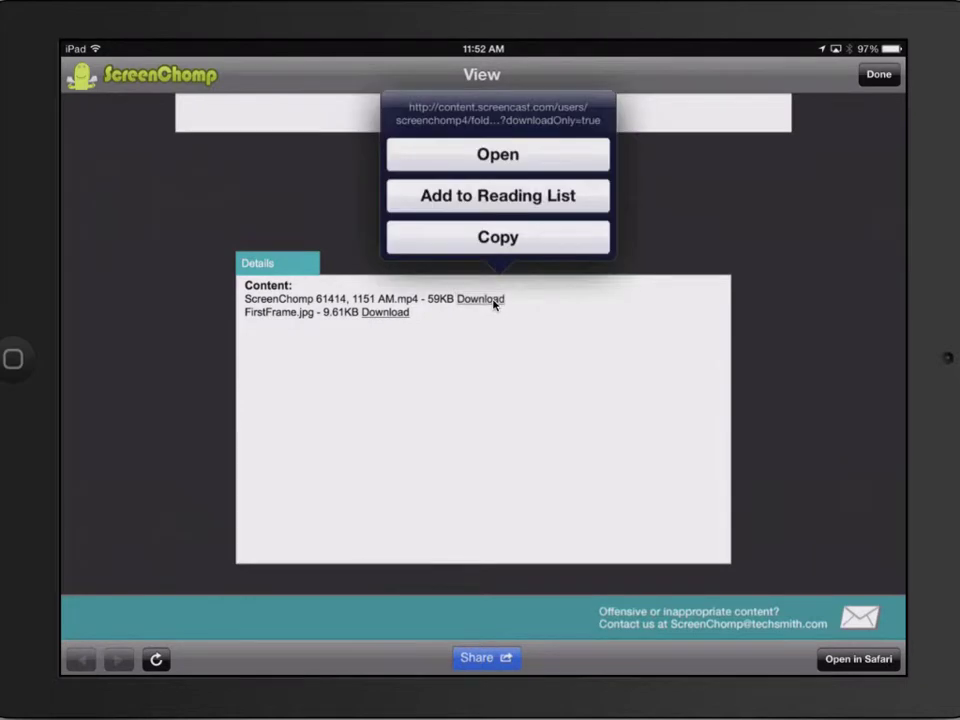
pyautogui.click(494, 304)
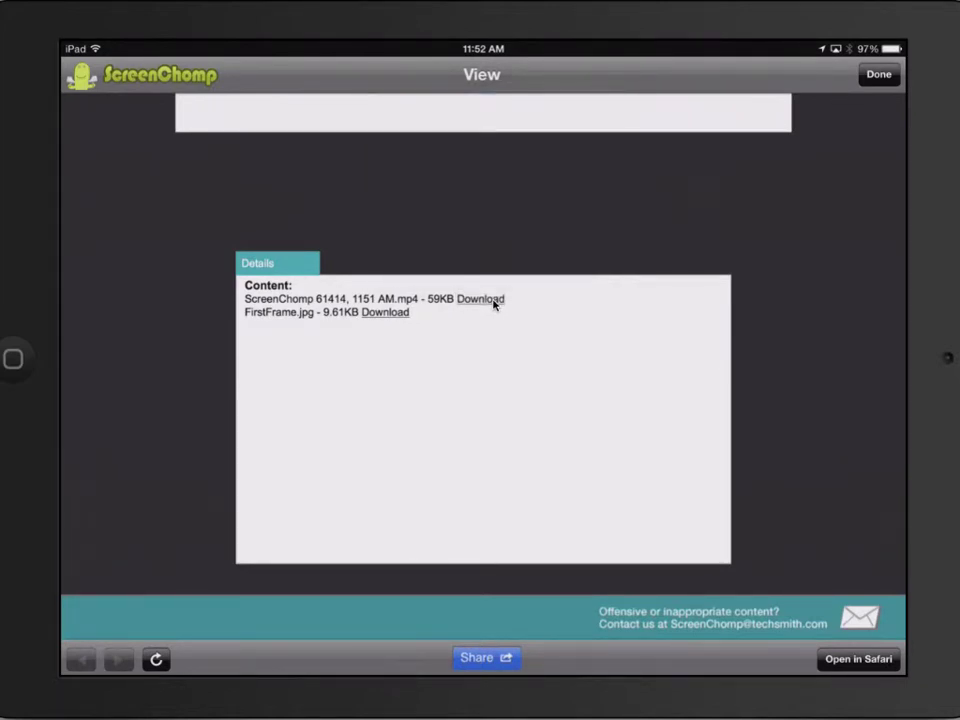
# Leave ScreenChomp and switch to FileMaster by searching the iPad for "file".
pyautogui.press('super')
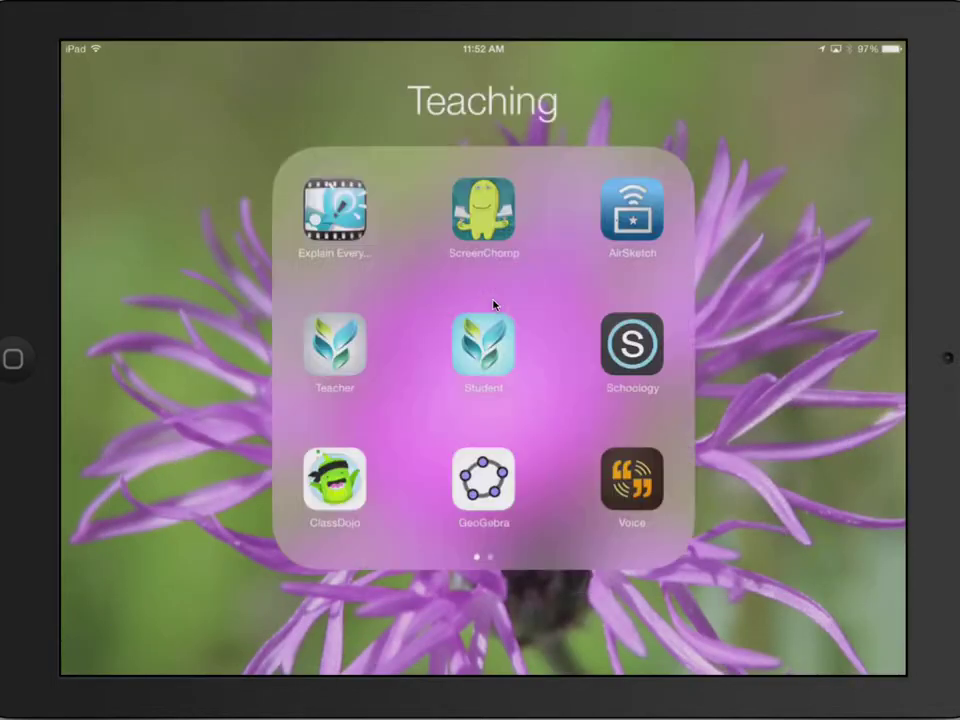
pyautogui.press('super')
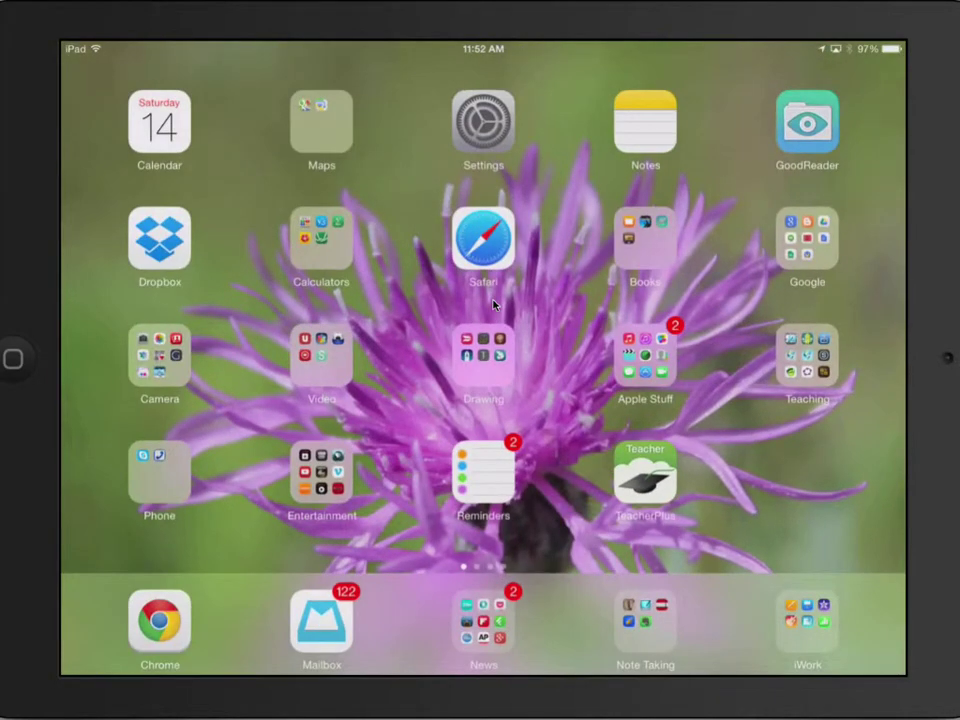
pyautogui.press('super+space')
pyautogui.write('fi')
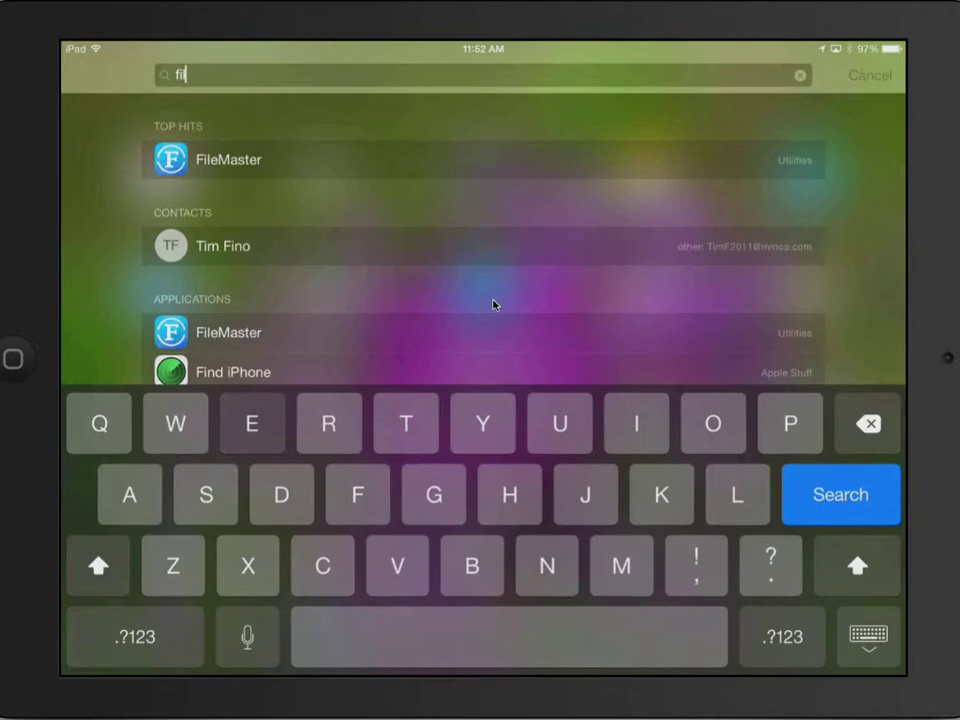
pyautogui.write('le')
pyautogui.press('Return')
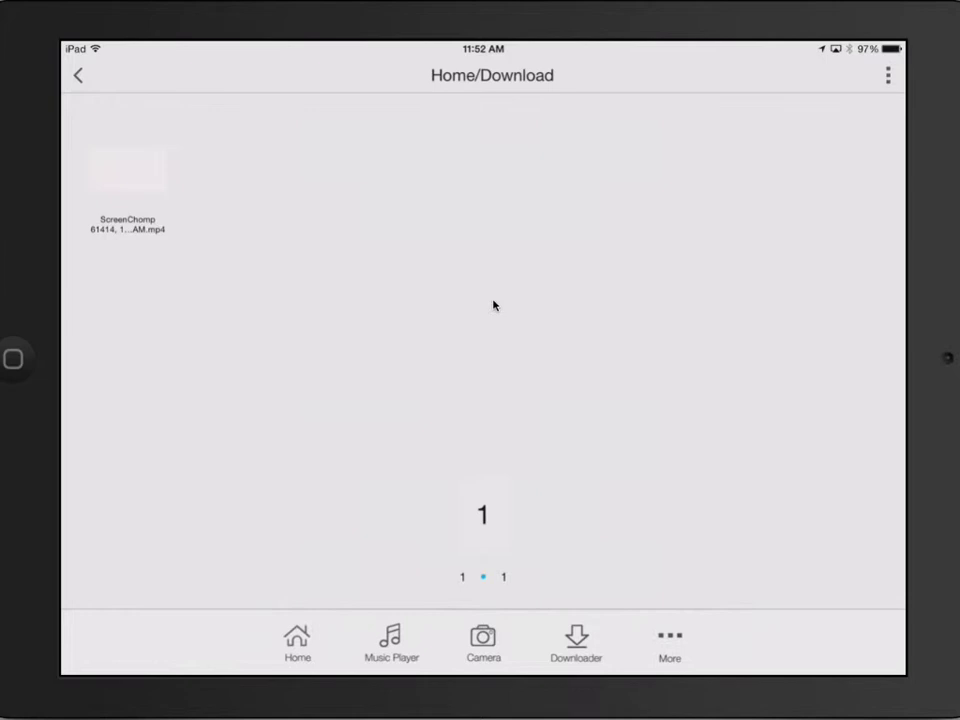
# Load the copied MP4 download link in FileMaster's downloader browser, replacing the existing address.
pyautogui.click(578, 648)
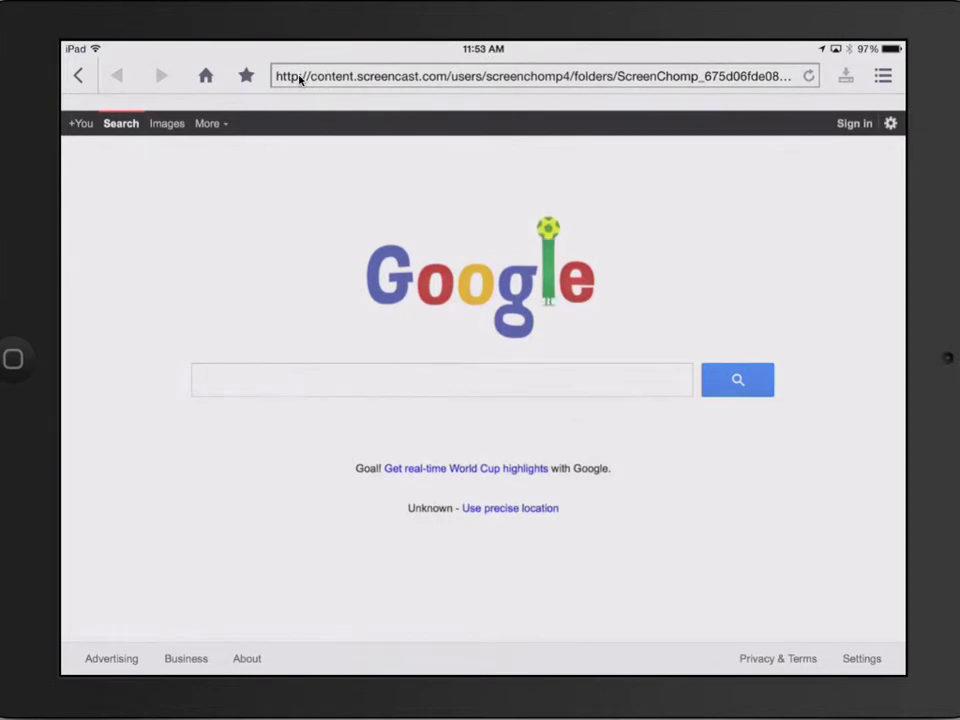
pyautogui.click(298, 77)
pyautogui.press('BackSpace')
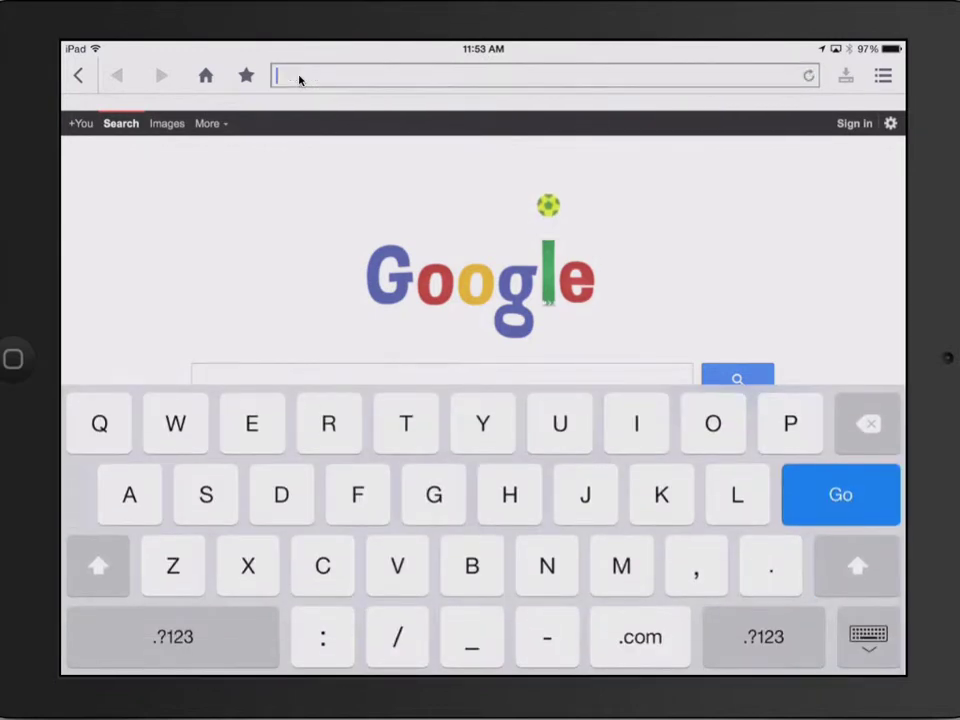
pyautogui.click(298, 77)
pyautogui.press('super+v')
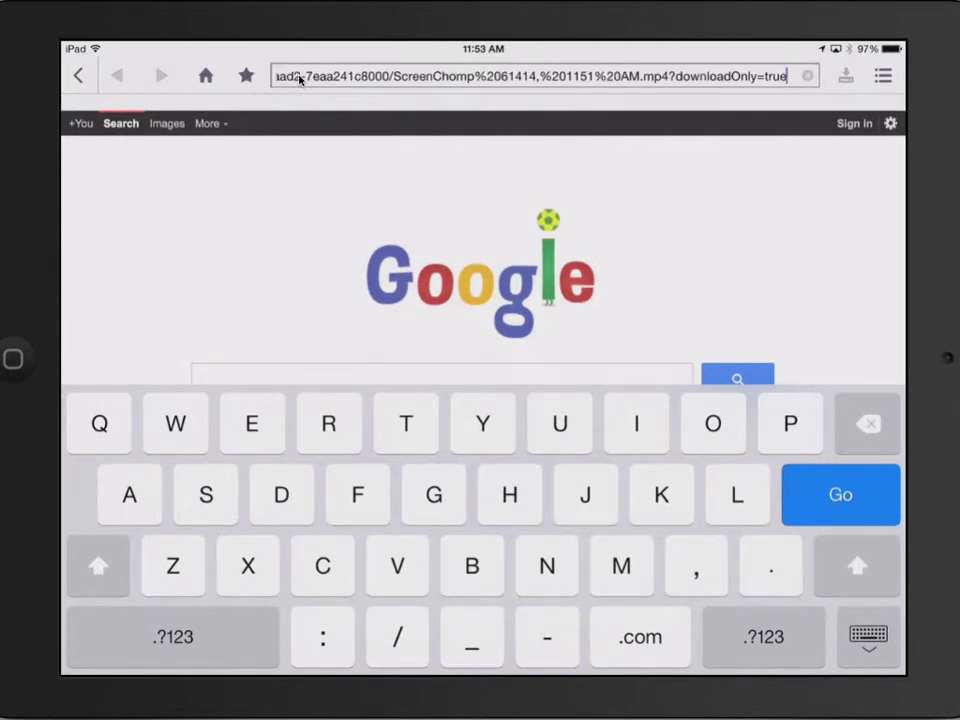
pyautogui.press('Return')
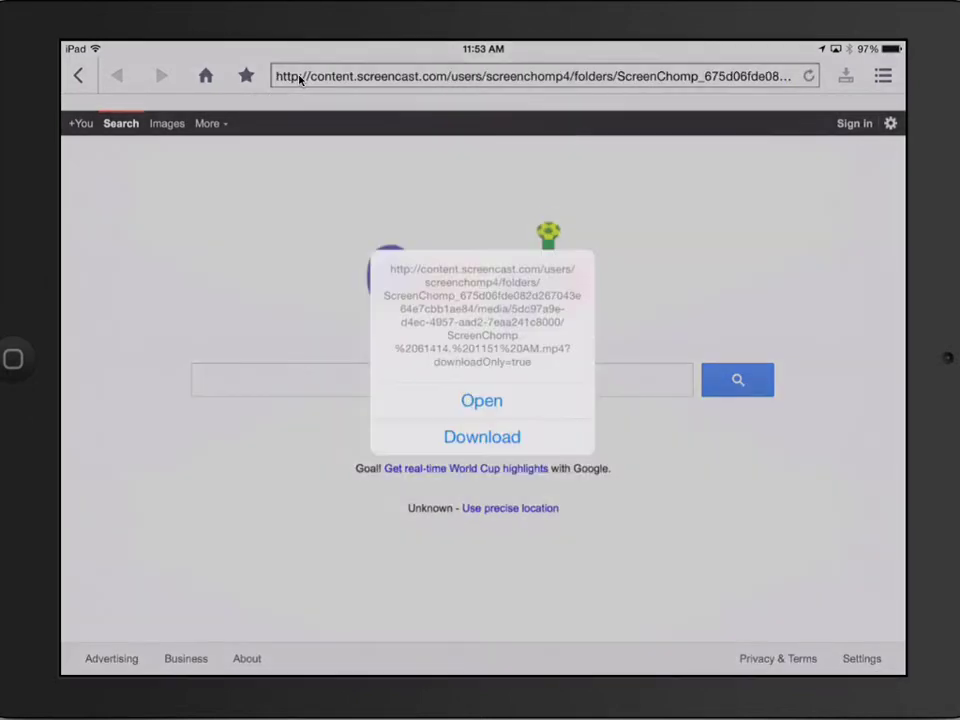
# Download the linked video under the new file name audio1.mp4.
pyautogui.click(481, 437)
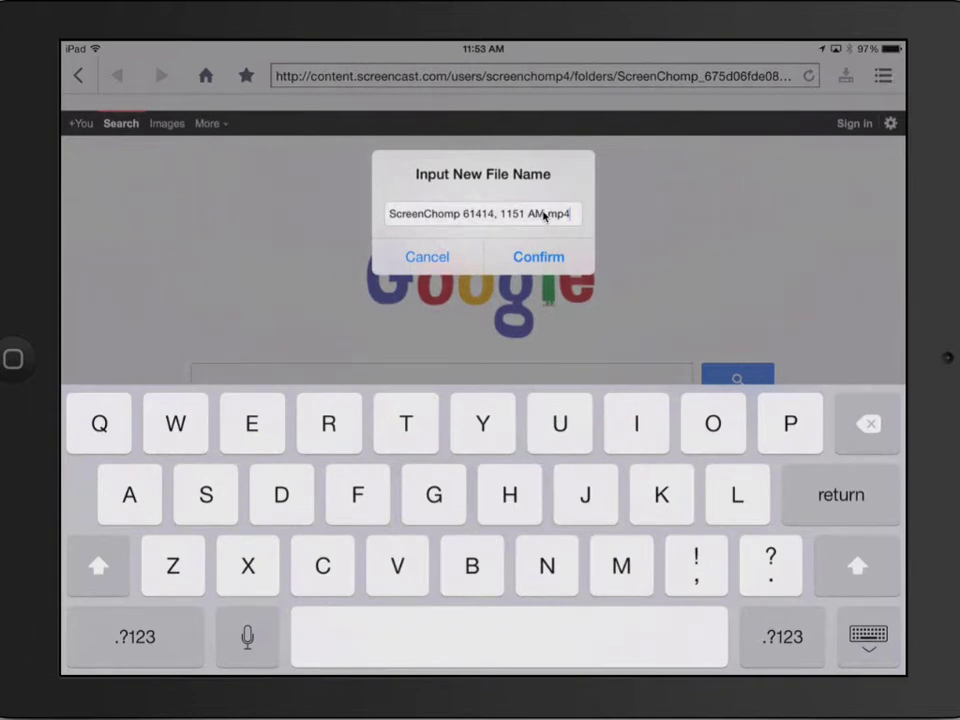
pyautogui.moveTo(545, 215); pyautogui.dragTo(543, 215)
pyautogui.press('BackSpace')
pyautogui.press('BackSpace')
pyautogui.press('BackSpace')
pyautogui.press('BackSpace')
pyautogui.press('BackSpace')
pyautogui.press('BackSpace')
pyautogui.press('BackSpace')
pyautogui.press('BackSpace')
pyautogui.press('BackSpace')
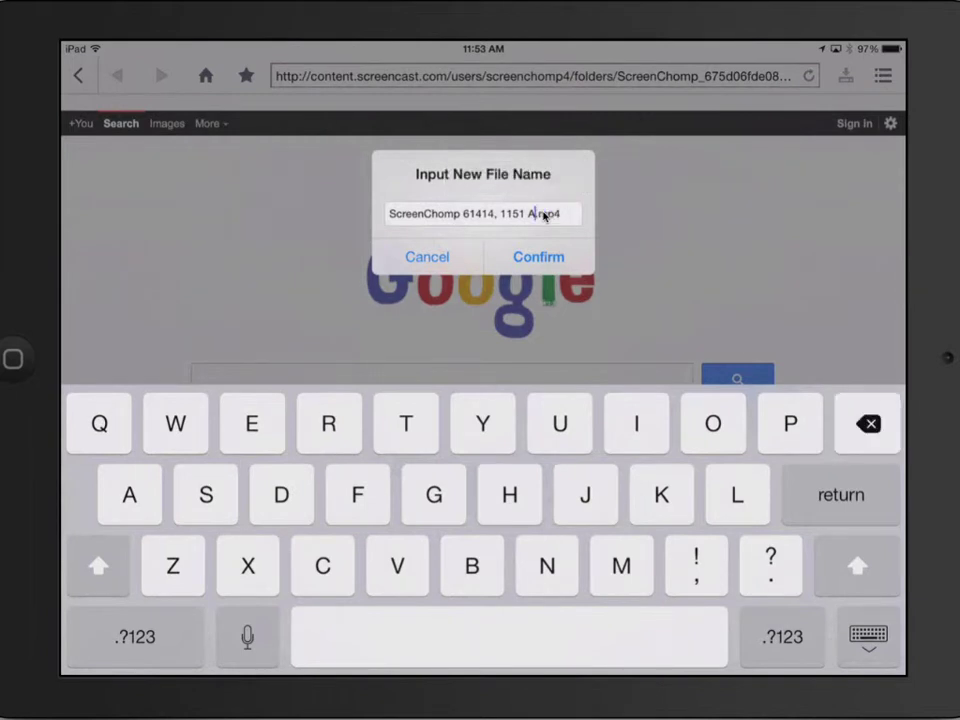
pyautogui.press('BackSpace')
pyautogui.press('BackSpace')
pyautogui.press('BackSpace')
pyautogui.press('BackSpace')
pyautogui.press('BackSpace')
pyautogui.press('BackSpace')
pyautogui.press('BackSpace')
pyautogui.press('BackSpace')
pyautogui.press('BackSpace')
pyautogui.press('BackSpace')
pyautogui.press('BackSpace')
pyautogui.press('BackSpace')
pyautogui.press('BackSpace')
pyautogui.press('BackSpace')
pyautogui.press('BackSpace')
pyautogui.press('BackSpace')
pyautogui.press('BackSpace')
pyautogui.press('BackSpace')
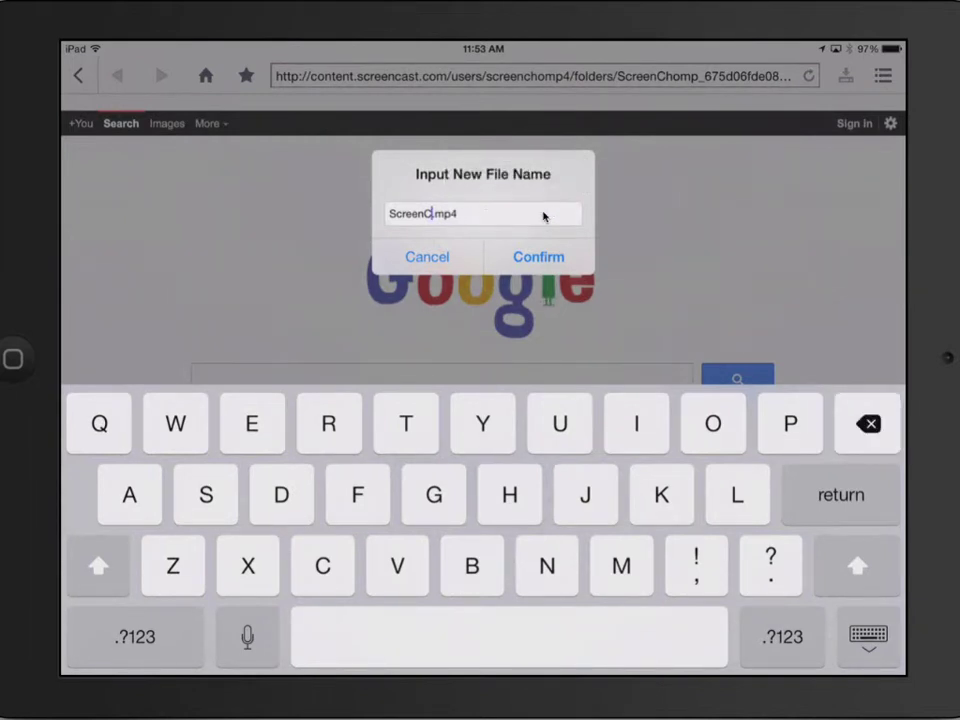
pyautogui.write('audio.')
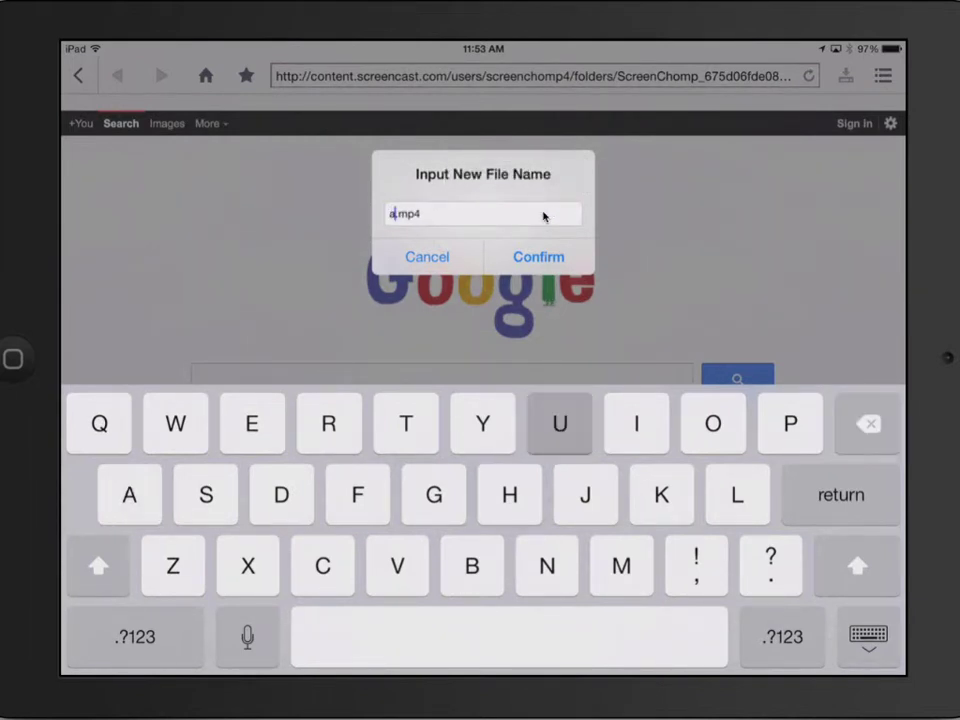
pyautogui.write('1')
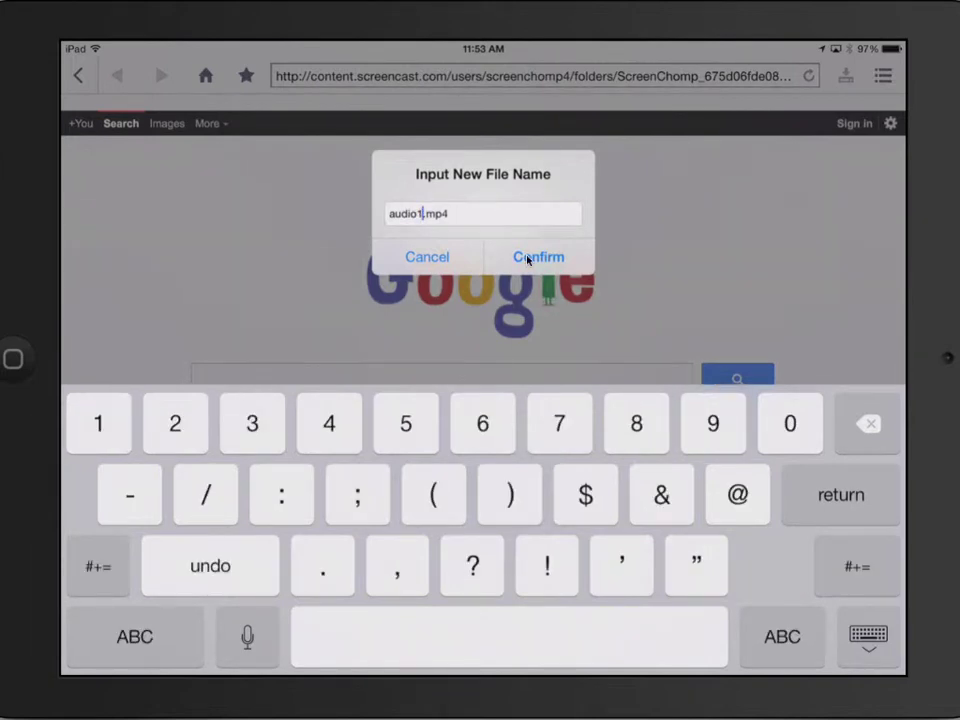
pyautogui.click(529, 258)
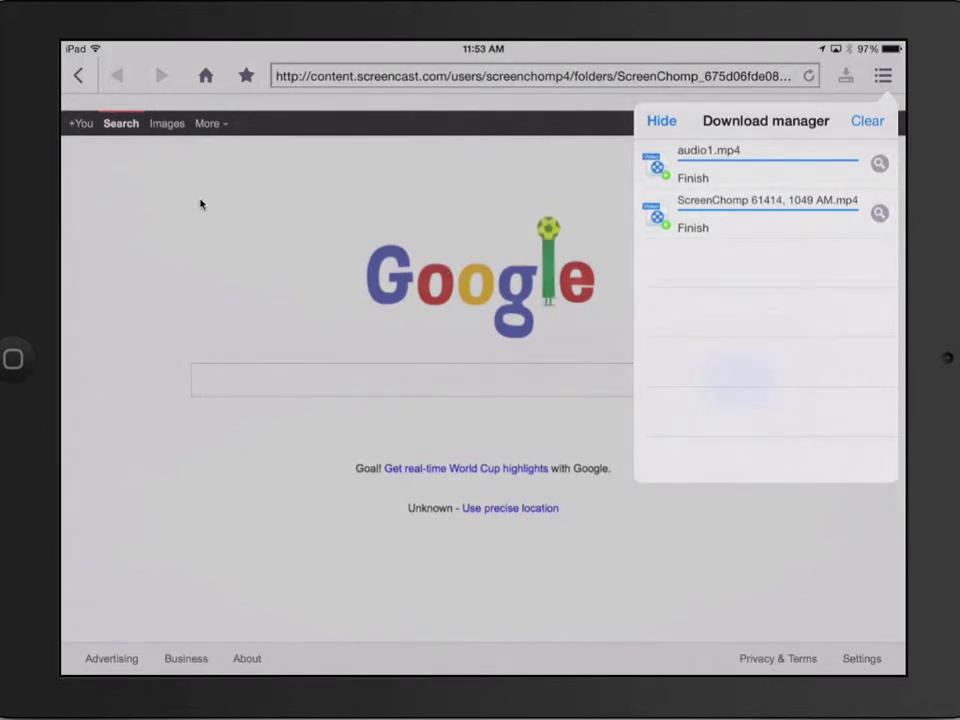
# Return to the Download folder and save audio1.mp4 to the photo album.
pyautogui.click(78, 80)
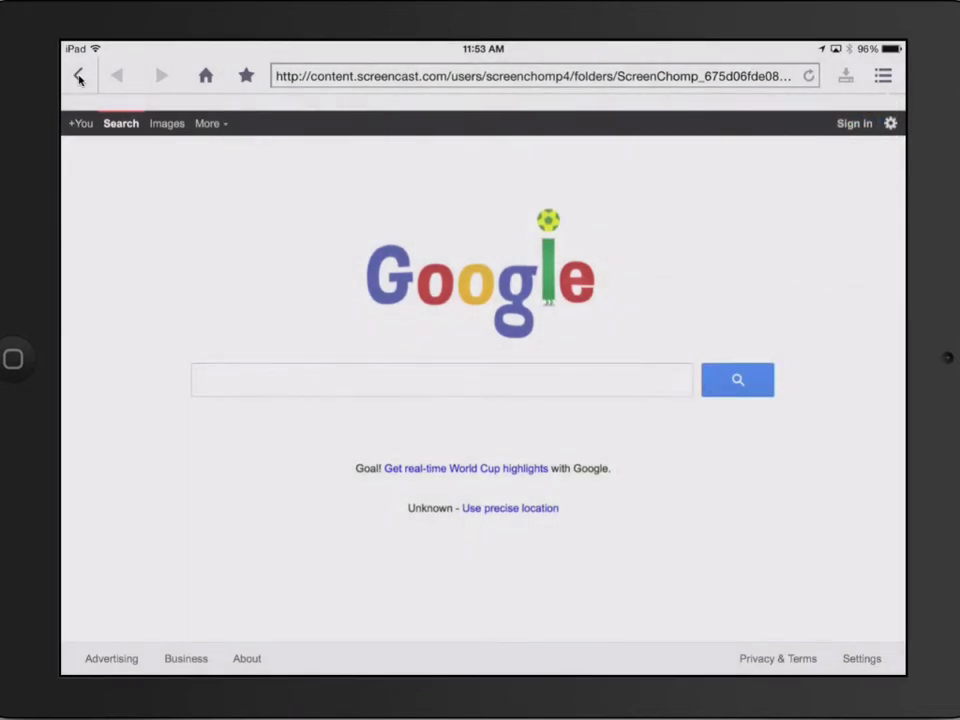
pyautogui.click(78, 80)
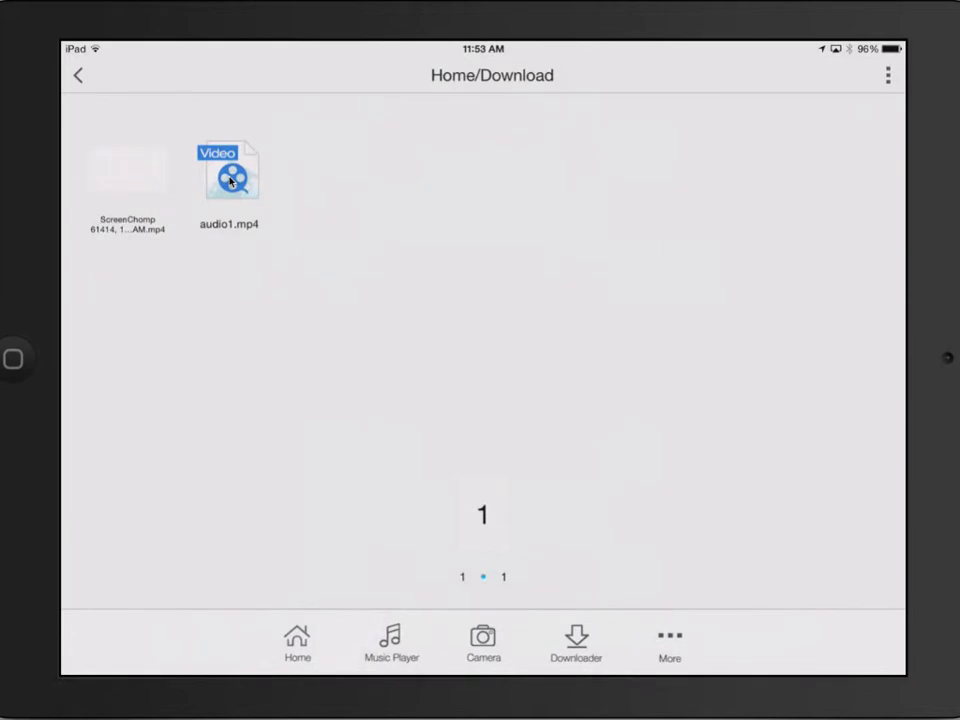
pyautogui.click(230, 181)
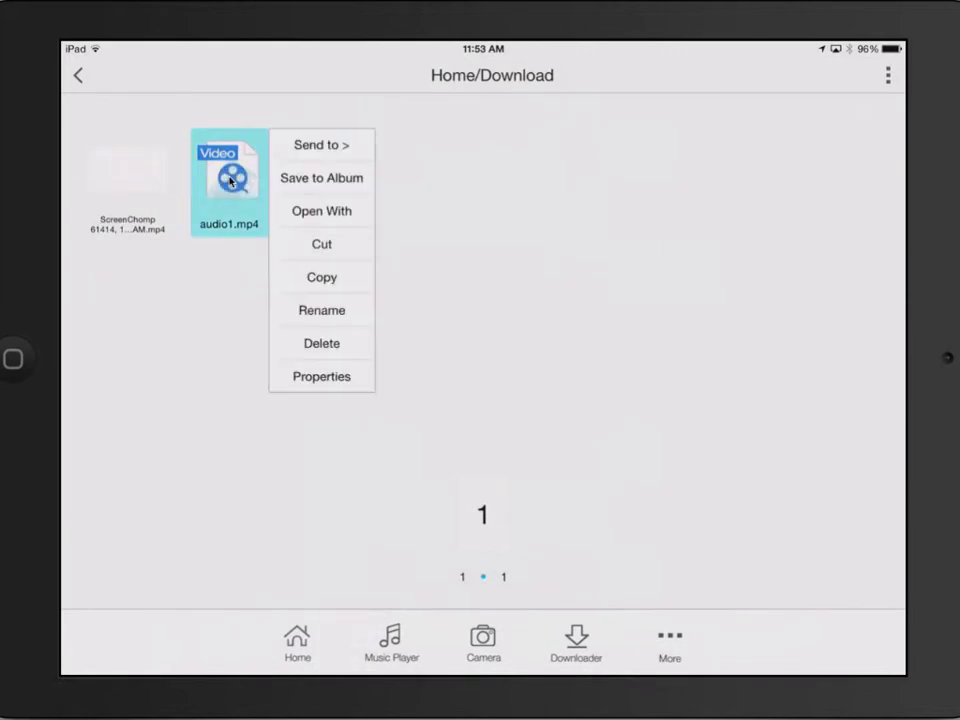
pyautogui.click(313, 184)
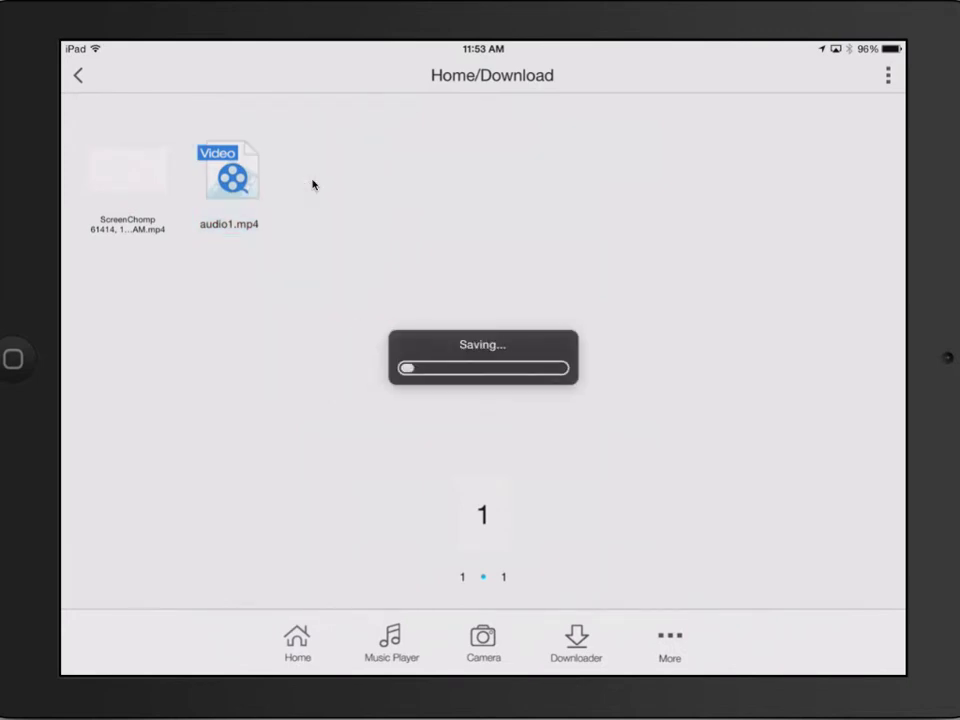